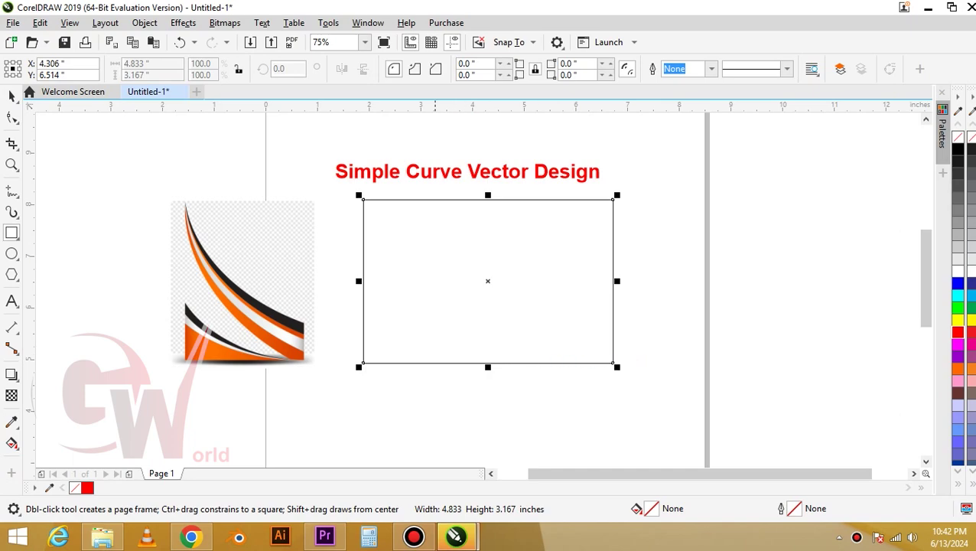
# - Draw a 4.833 × 1.583 inch rectangle over the frame's lower half, convert it to curves and delete its upper-right node
pyautogui.moveTo(362, 272); pyautogui.dragTo(617, 365)
pyautogui.press('space')
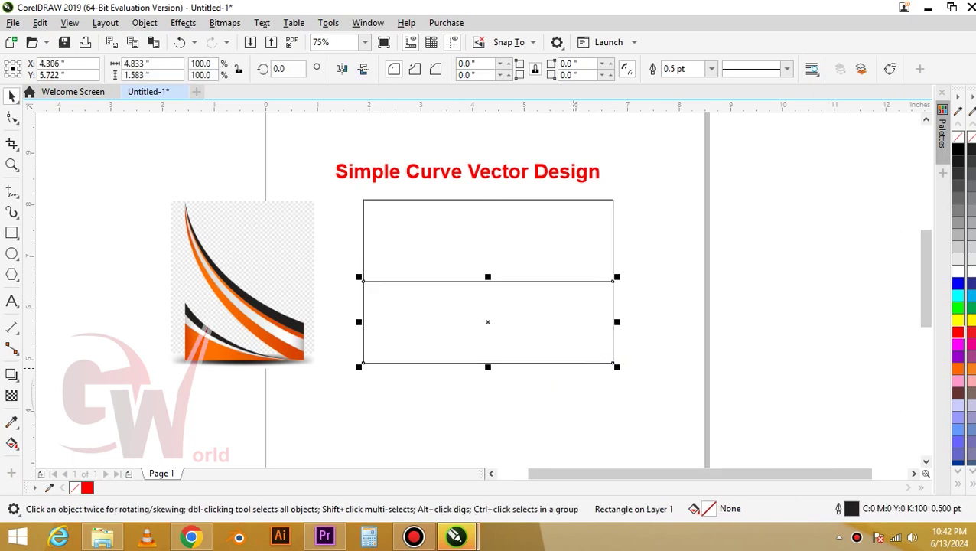
pyautogui.rightClick(425, 307)
pyautogui.click(474, 125)
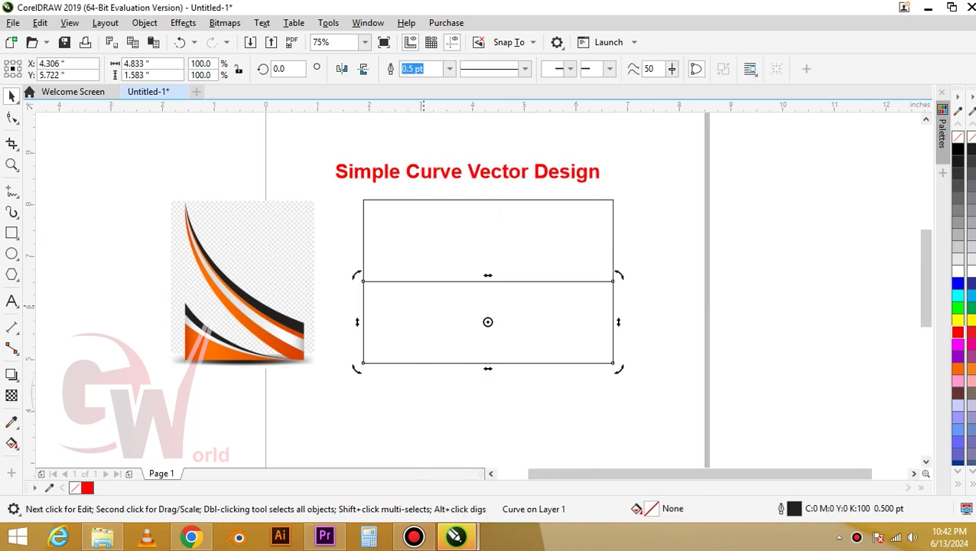
pyautogui.press('F10')
pyautogui.doubleClick(613, 281)
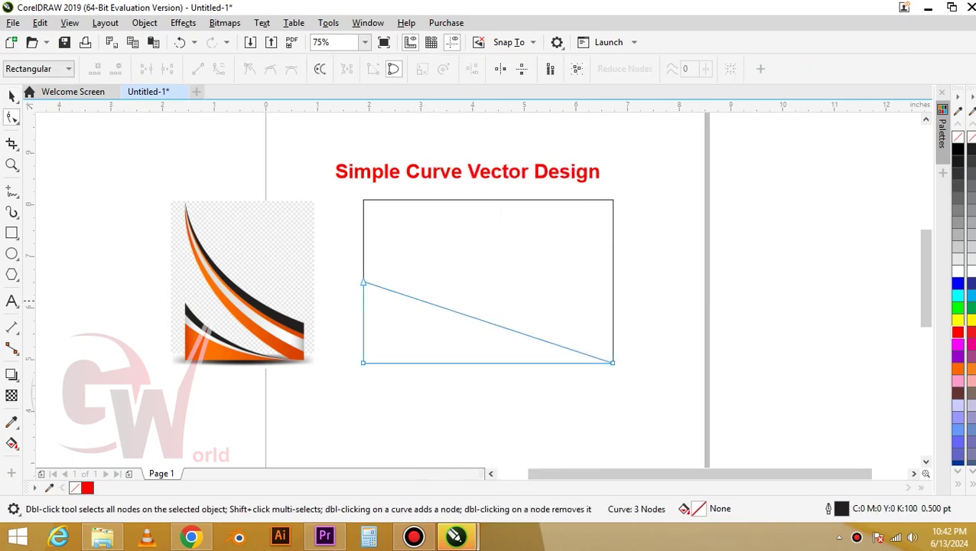
# - Bend the triangle's sloping edge into a concave curve and raise its upper-left node to make the shape about 2.07 inches high
pyautogui.click(460, 312)
pyautogui.moveTo(459, 312); pyautogui.dragTo(428, 342)
pyautogui.moveTo(364, 281); pyautogui.dragTo(363, 257)
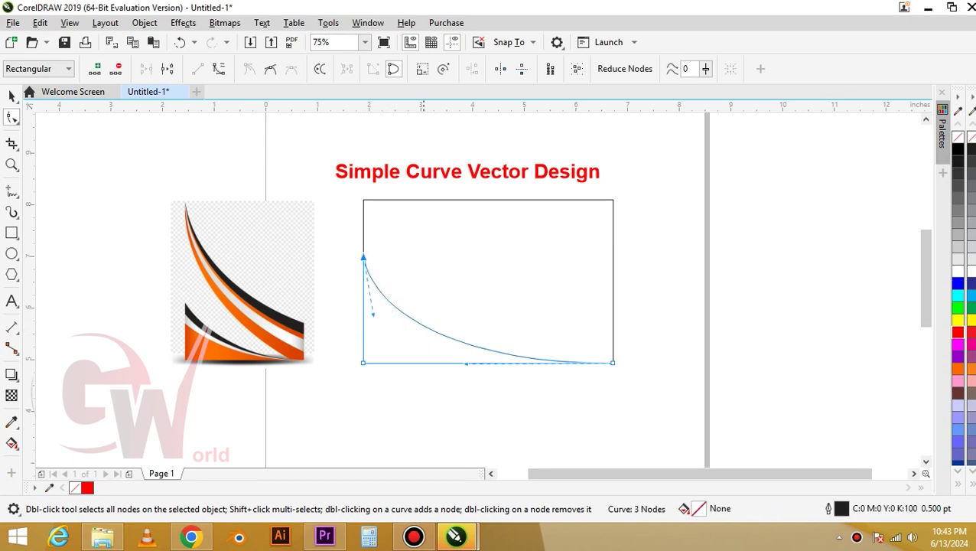
pyautogui.moveTo(423, 325); pyautogui.dragTo(425, 327)
pyautogui.press('space')
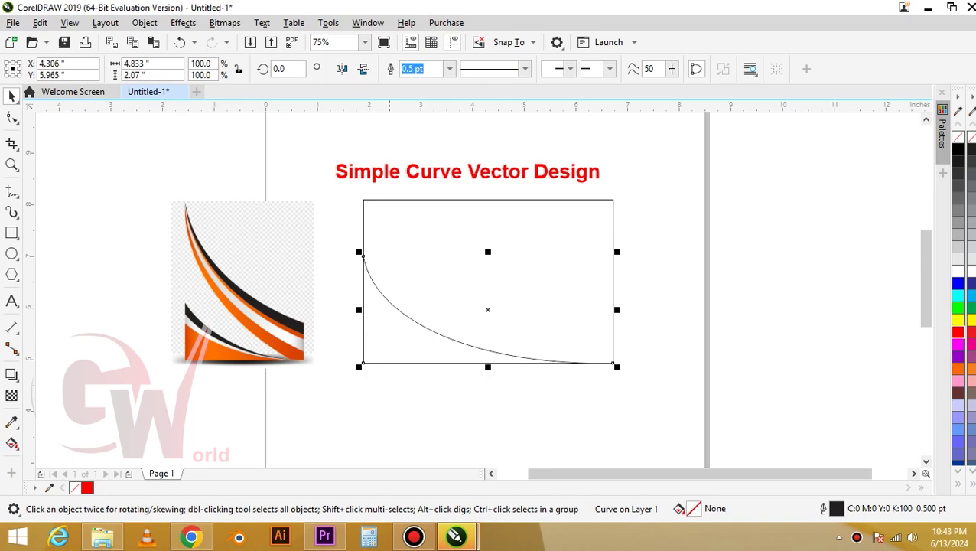
# - Copy the curved shape in place and raise the copy's upper-left node to make it about 2.32 inches high
pyautogui.click(387, 300)
pyautogui.moveTo(358, 309); pyautogui.dragTo(386, 357)
pyautogui.hotkey('ctrl', 'z')
pyautogui.hotkey('ctrl', 'z')
pyautogui.press('F10')
pyautogui.moveTo(363, 256); pyautogui.dragTo(364, 244)
pyautogui.press('space')
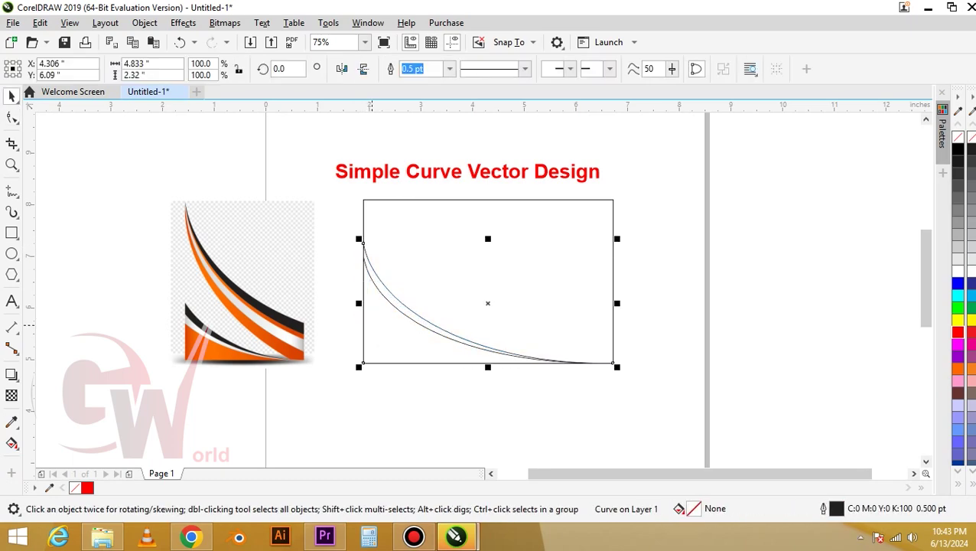
pyautogui.click(40, 22)
pyautogui.click(65, 191)
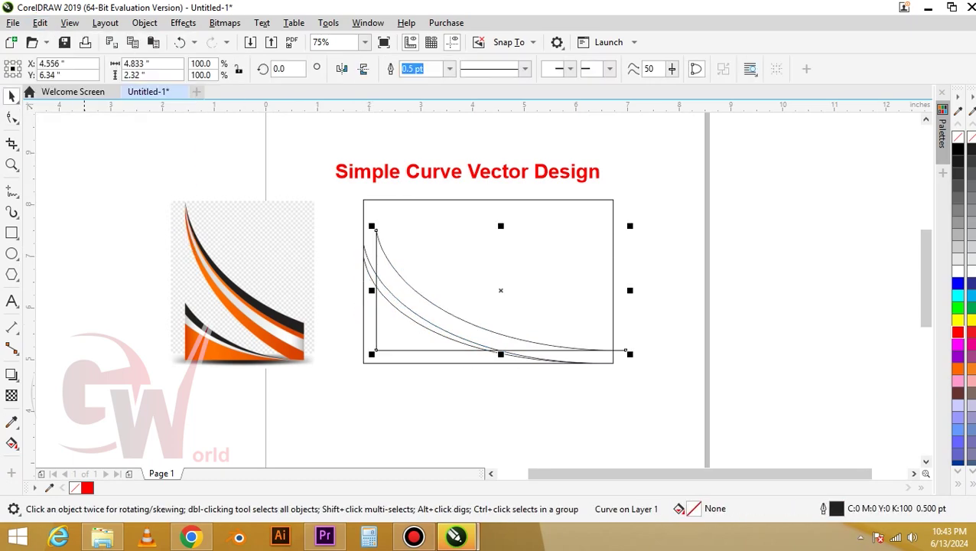
pyautogui.press('Delete')
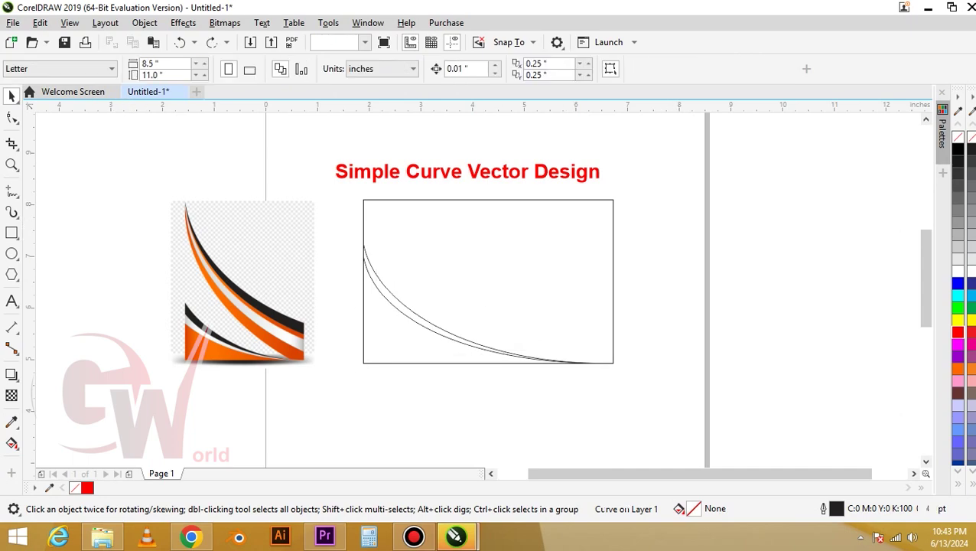
# - Duplicate the taller curved shape in place and raise the duplicate's upper-left node to a height of about 2.63 inches
pyautogui.click(399, 299)
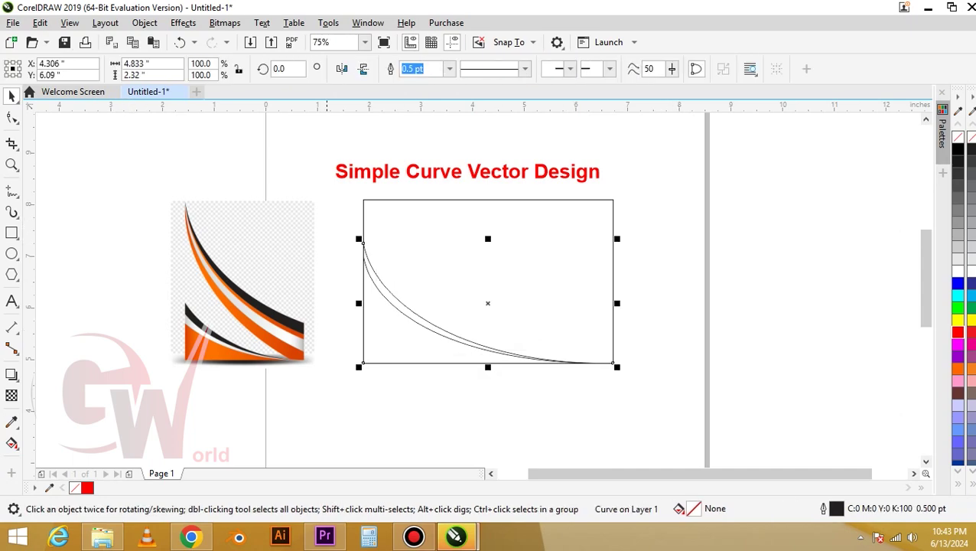
pyautogui.click(40, 22)
pyautogui.click(65, 191)
pyautogui.press('F10')
pyautogui.moveTo(364, 245); pyautogui.dragTo(363, 228)
pyautogui.press('space')
# - Fill the lowest curved shape with orange (#FF6600)
pyautogui.moveTo(487, 222); pyautogui.dragTo(487, 251)
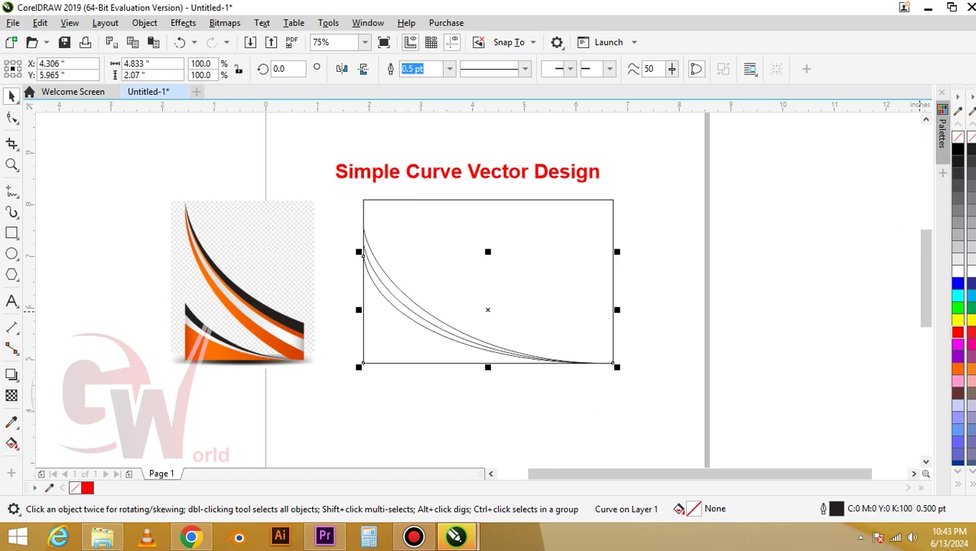
pyautogui.click(957, 368)
pyautogui.click(407, 344)
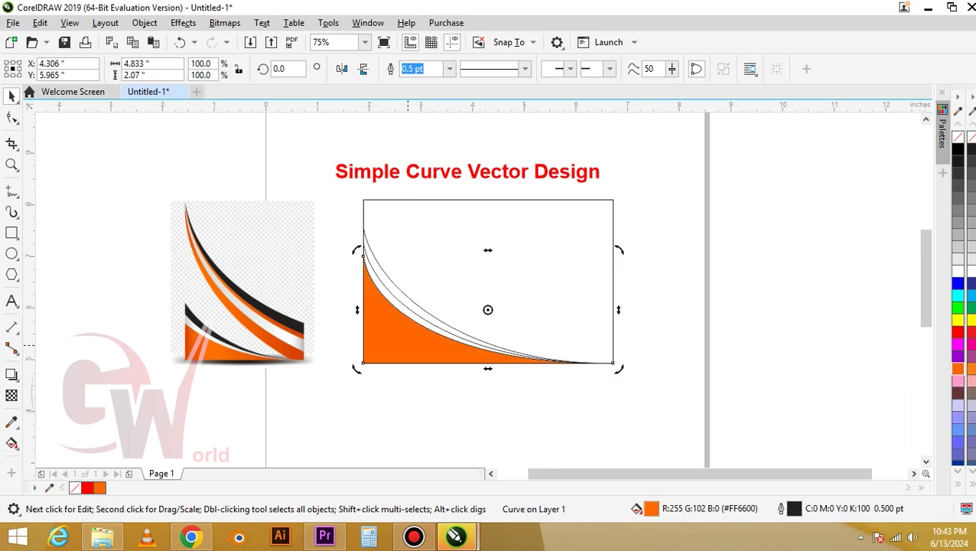
# - Apply a linear fountain fill across the lowest shape, running from dark reddish brown to orange
pyautogui.press('g')
pyautogui.moveTo(391, 332); pyautogui.dragTo(521, 339)
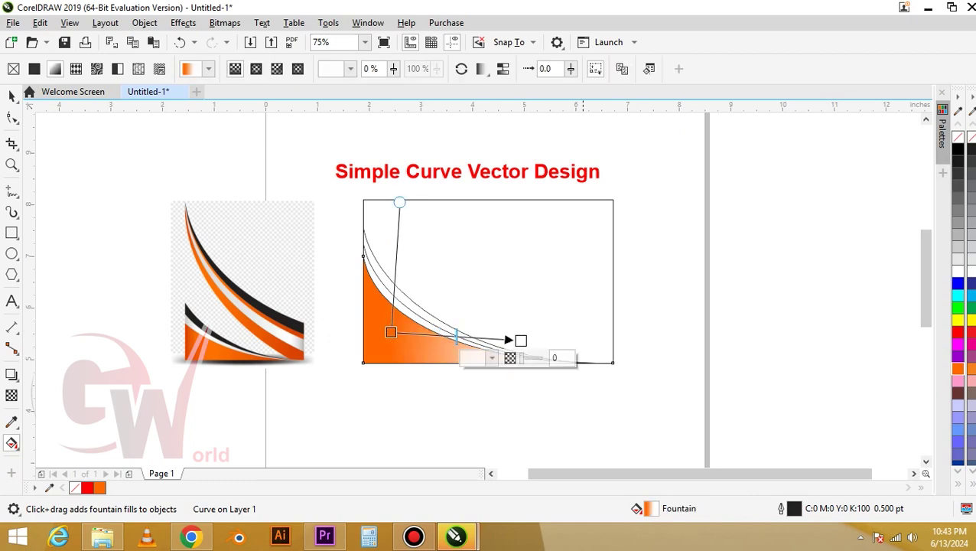
pyautogui.click(518, 334)
pyautogui.click(384, 334)
pyautogui.click(957, 369)
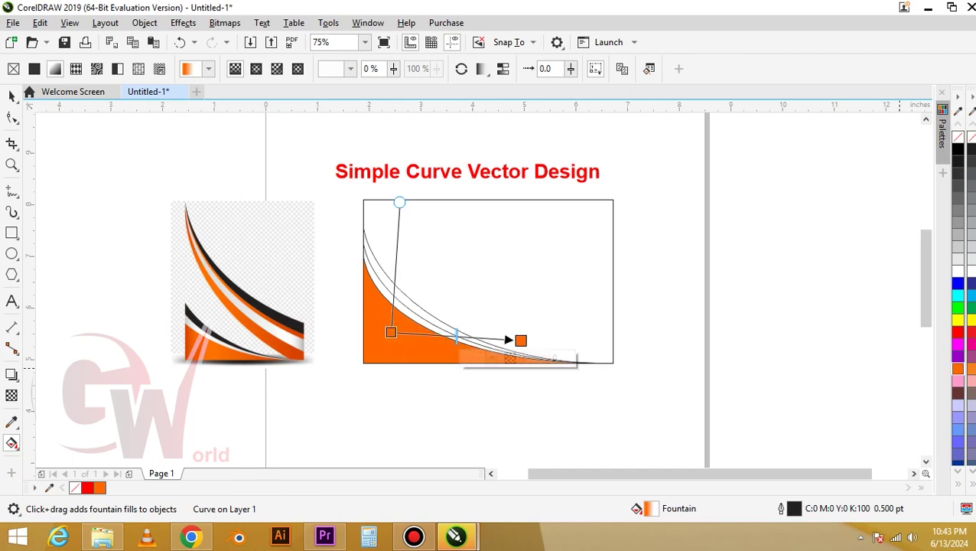
pyautogui.click(390, 332)
pyautogui.click(362, 350)
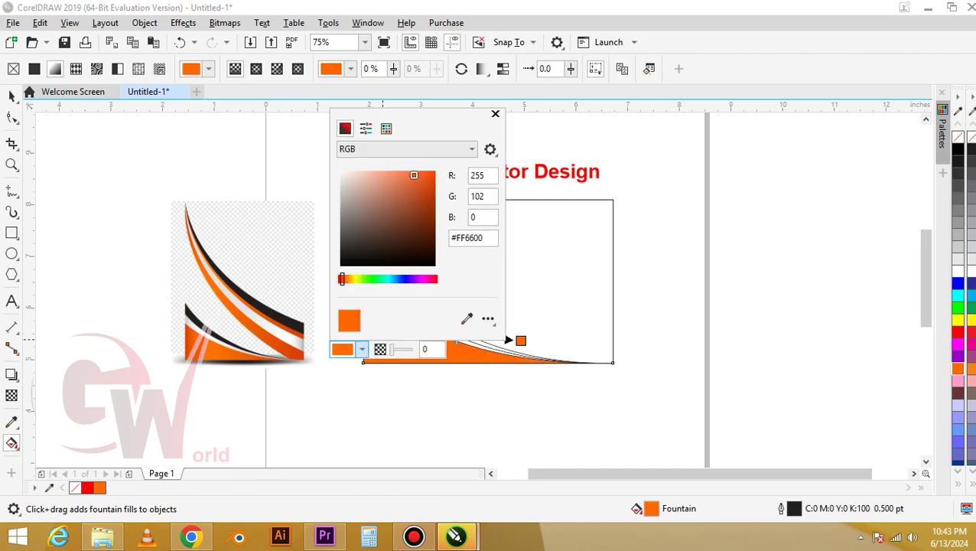
pyautogui.moveTo(425, 206); pyautogui.dragTo(421, 207)
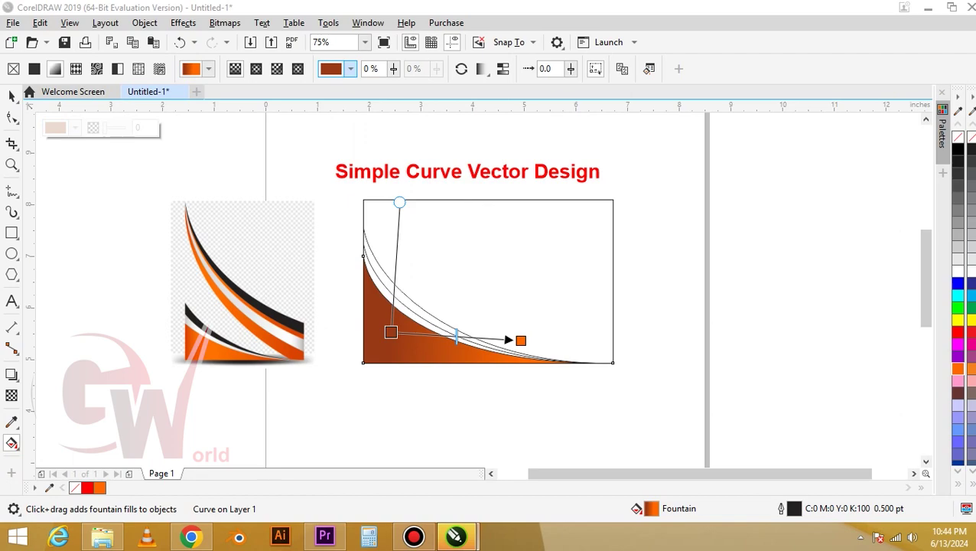
# - Change the fountain fill to elliptical, turn off free scale and skew, enlarge it and shift its centre toward the shape's thin end
pyautogui.click(256, 69)
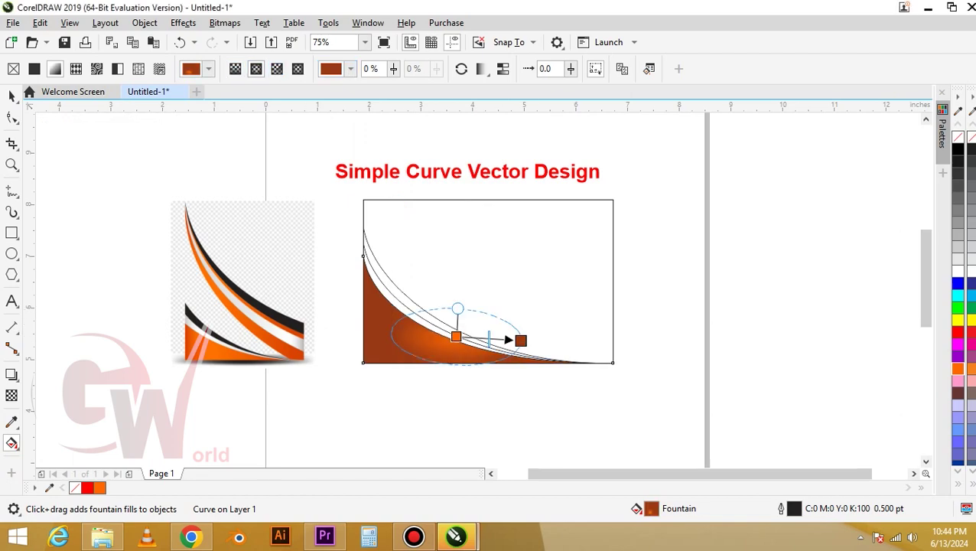
pyautogui.moveTo(456, 337); pyautogui.dragTo(414, 334)
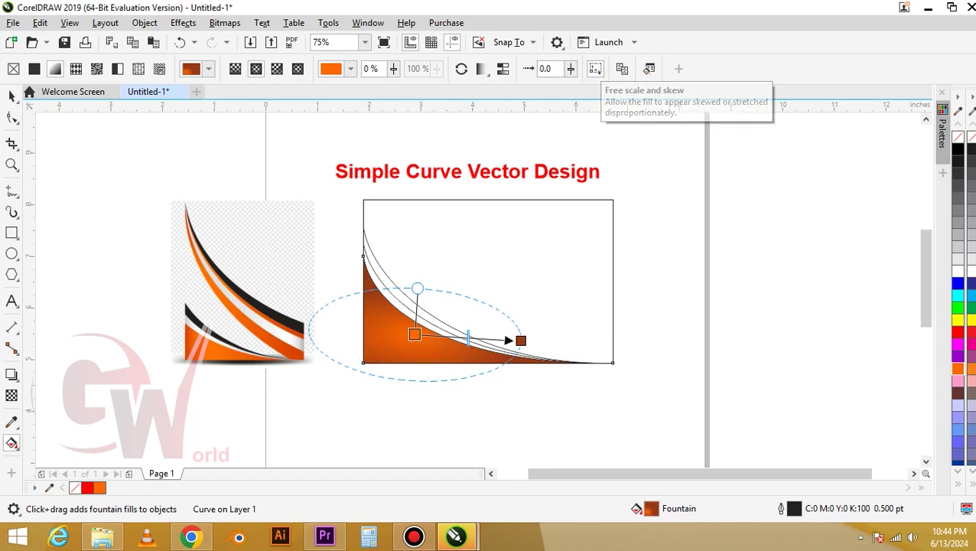
pyautogui.click(595, 69)
pyautogui.moveTo(520, 340); pyautogui.dragTo(601, 342)
pyautogui.moveTo(414, 334); pyautogui.dragTo(467, 340)
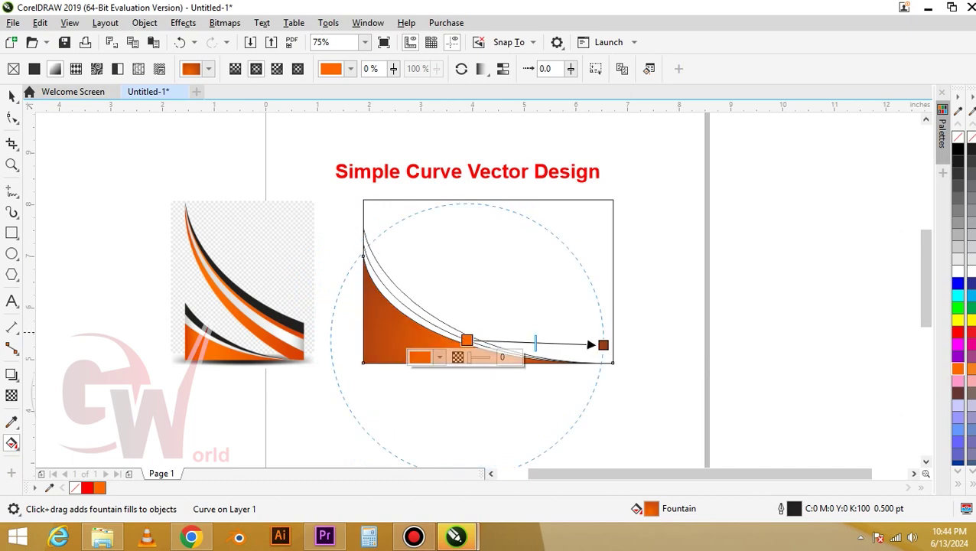
# - Add an orange intermediate color stop to the lowest shape's fountain fill at the 70% position
pyautogui.doubleClick(499, 341)
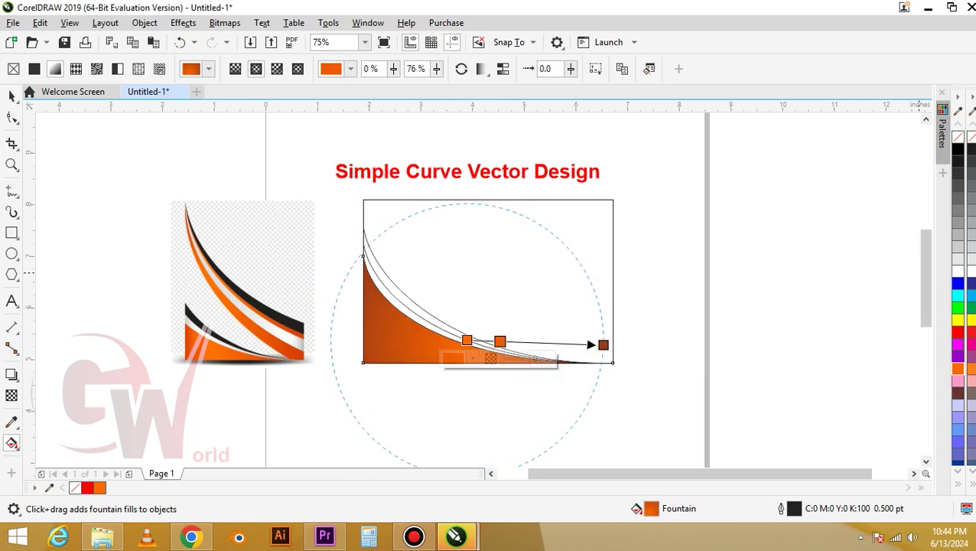
pyautogui.click(958, 368)
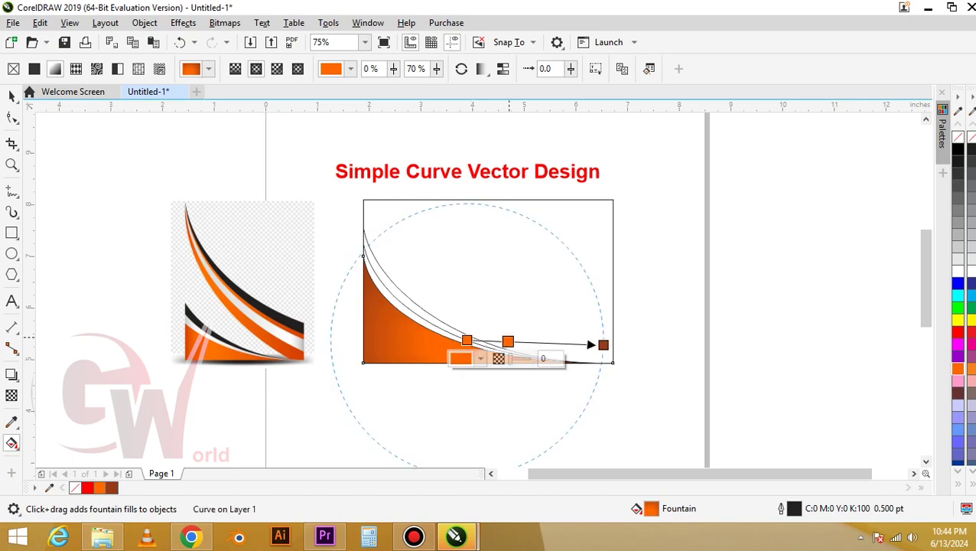
pyautogui.press('space')
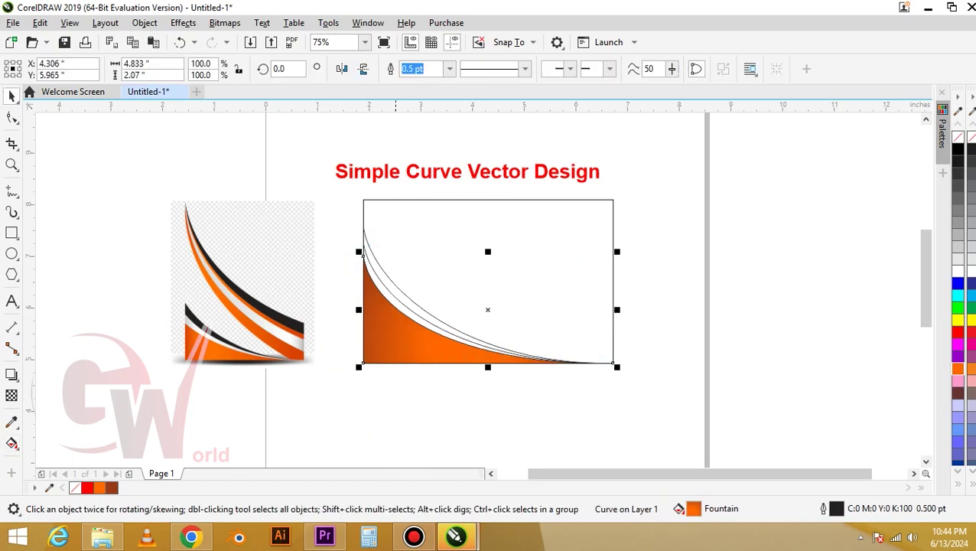
# - Fill the middle curved shape with gray (#B3B3B3)
pyautogui.click(401, 277)
pyautogui.click(393, 286)
pyautogui.click(389, 296)
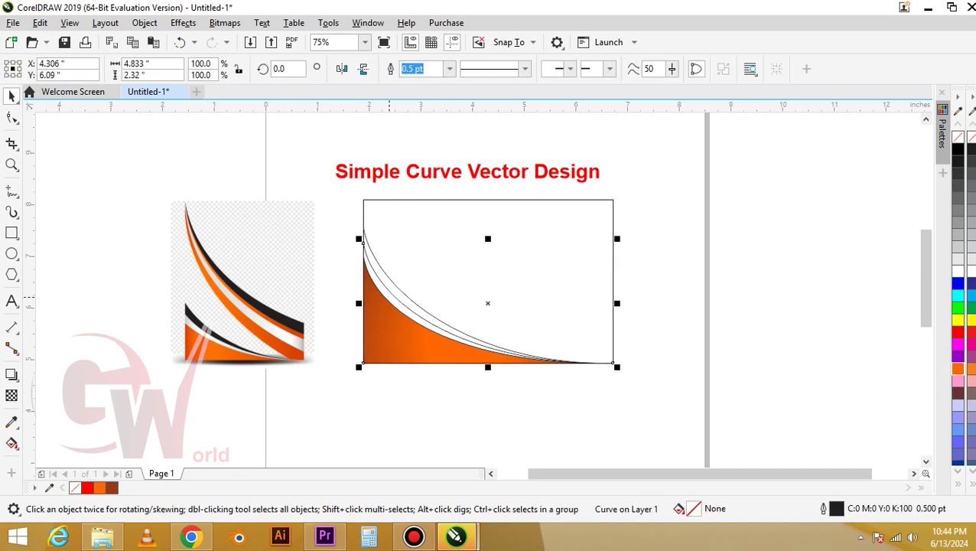
pyautogui.click(957, 235)
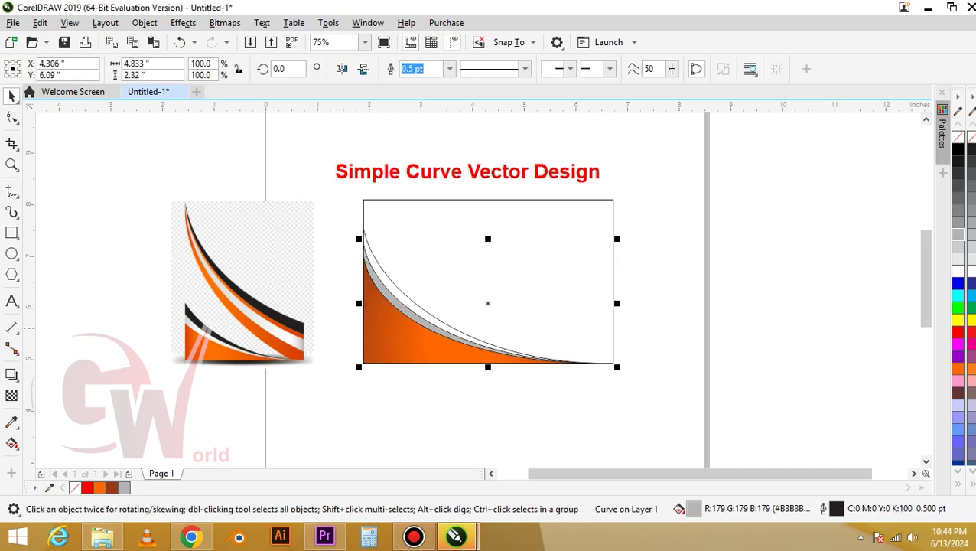
# - Apply a linear fountain fill from gray to white along the middle curved shape
pyautogui.press('g')
pyautogui.moveTo(387, 299); pyautogui.dragTo(514, 334)
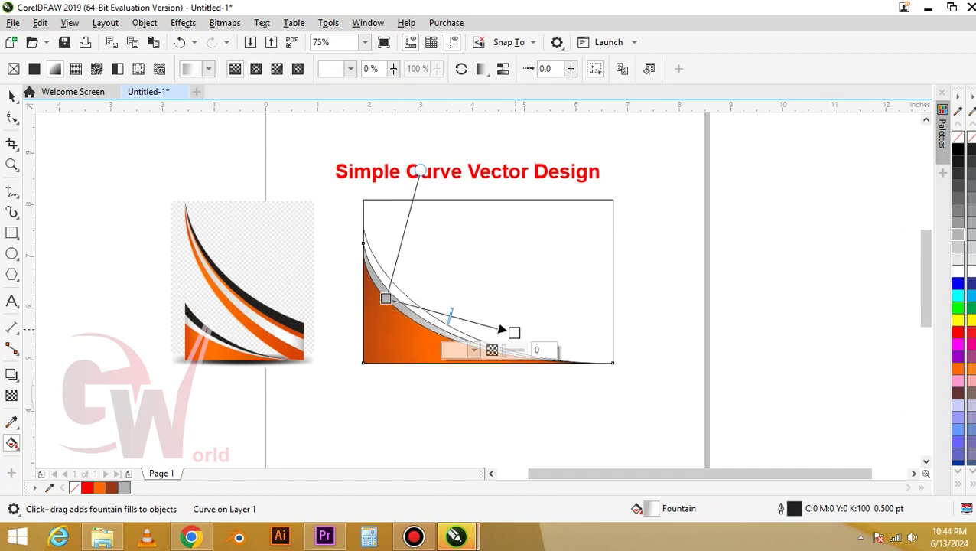
pyautogui.press('space')
pyautogui.click(418, 69)
# - Fill the tallest curved shape with orange and darken that fill to a very dark brown
pyautogui.click(390, 280)
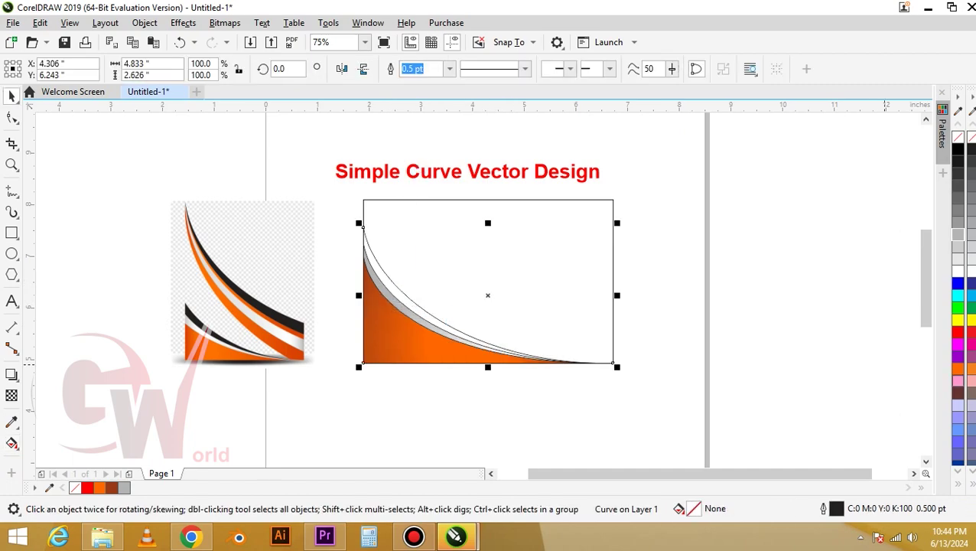
pyautogui.click(957, 367)
pyautogui.doubleClick(693, 508)
pyautogui.moveTo(429, 234)
pyautogui.mouseDown()
pyautogui.moveTo(430, 285)
pyautogui.moveTo(392, 340)
pyautogui.mouseUp()
pyautogui.click(615, 453)
pyautogui.click(534, 423)
# - Remove the outlines from all three curved shapes
pyautogui.keyDown('shift'); pyautogui.click(519, 299); pyautogui.keyUp('shift')
pyautogui.rightClick(957, 137)
pyautogui.rightClick(958, 137)
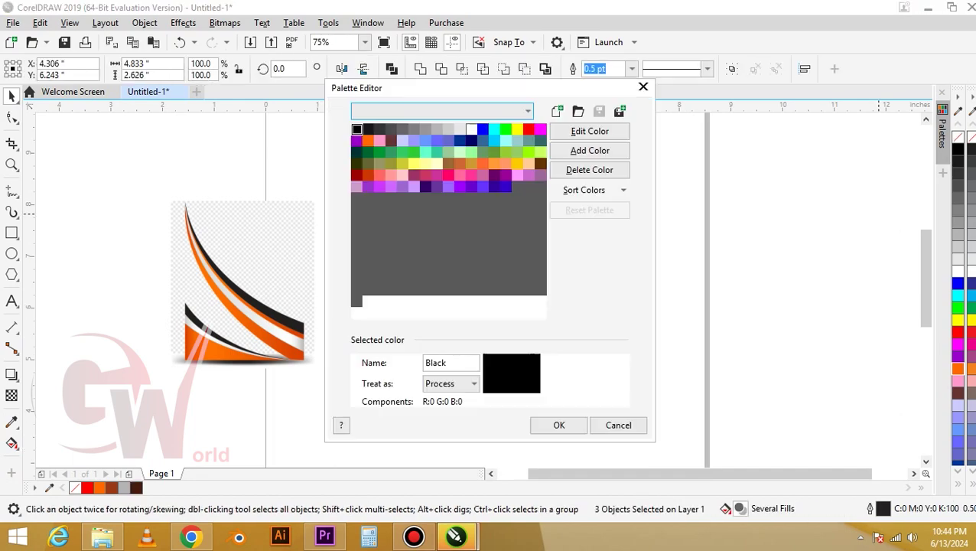
pyautogui.click(617, 426)
pyautogui.click(693, 255)
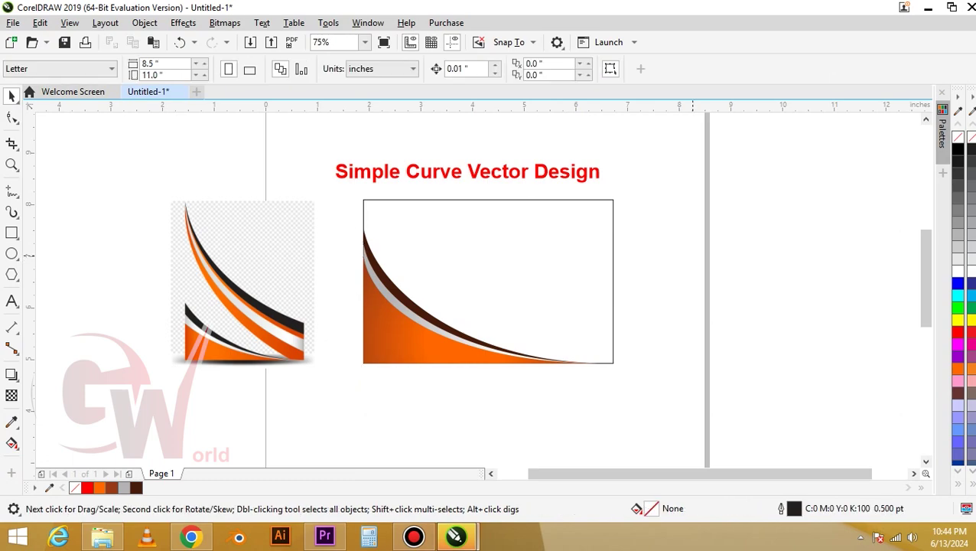
# - Draw a closed curved band with the Pen tool from the frame's bottom edge to its top edge and past its right side, about 5.68 × 3.58 inches
pyautogui.click(17, 197)
pyautogui.click(55, 238)
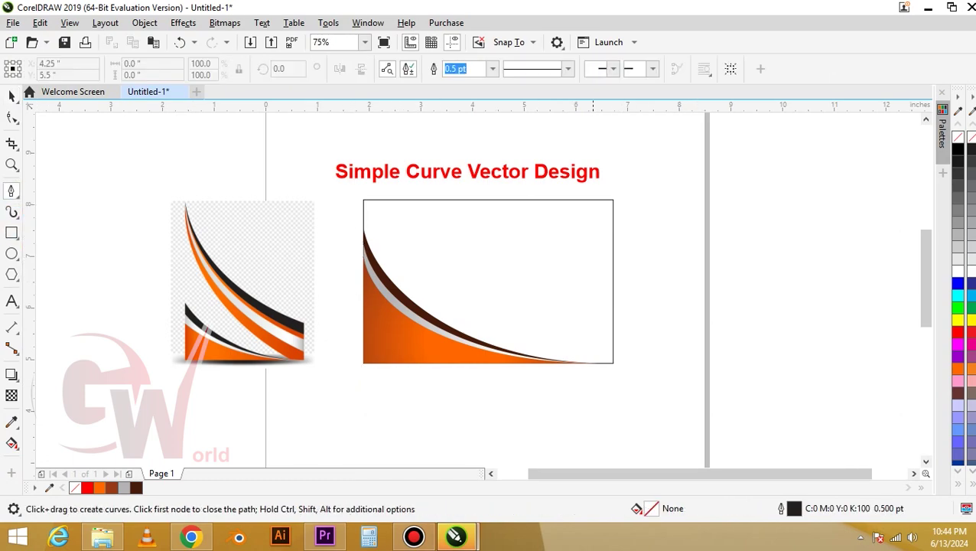
pyautogui.click(588, 363)
pyautogui.moveTo(413, 200); pyautogui.dragTo(410, 180)
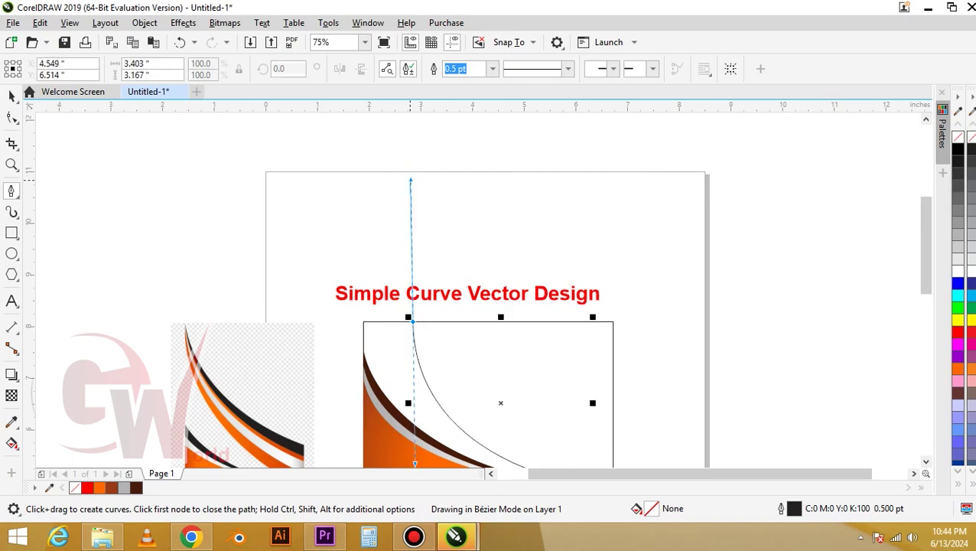
pyautogui.scroll(-2, 410, 180)
pyautogui.scroll(2, 424, 253)
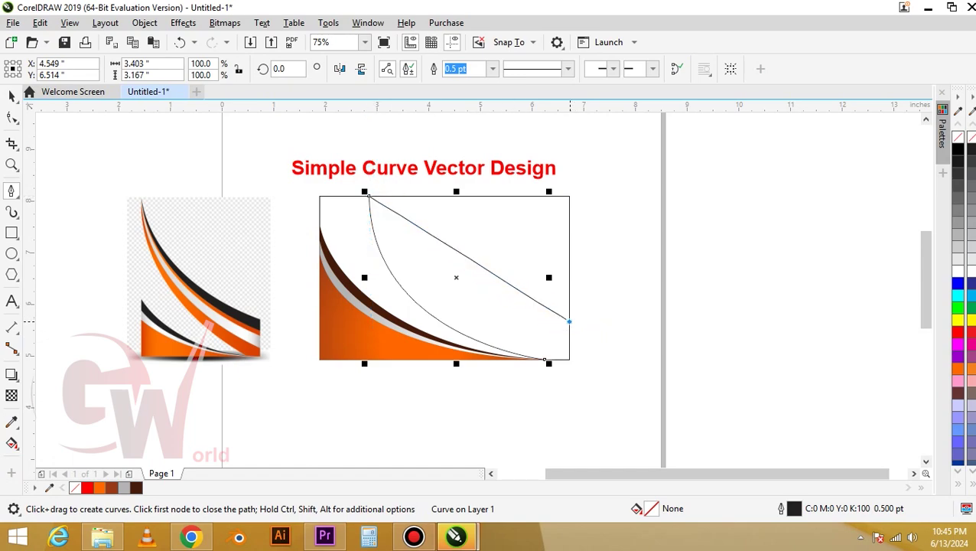
pyautogui.moveTo(569, 321); pyautogui.dragTo(729, 324)
pyautogui.click(634, 380)
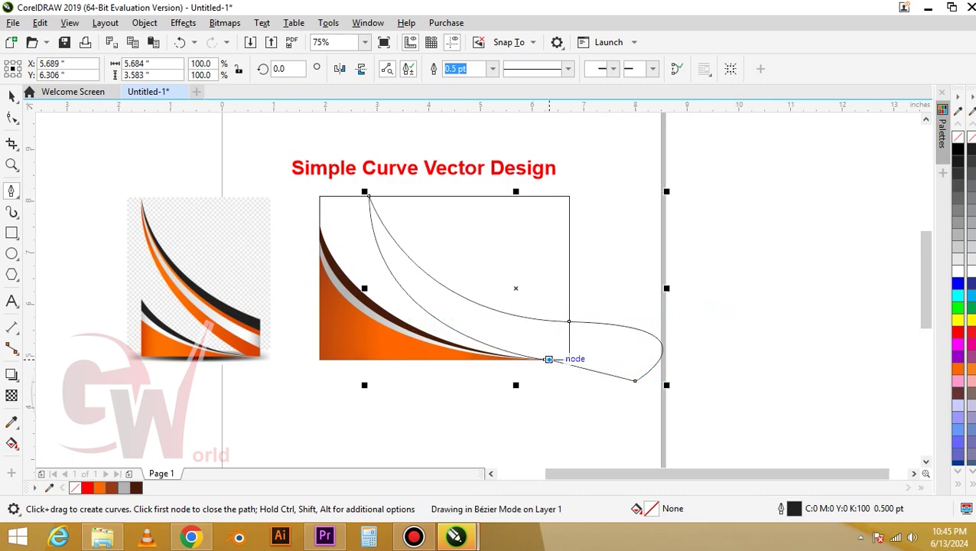
pyautogui.click(548, 359)
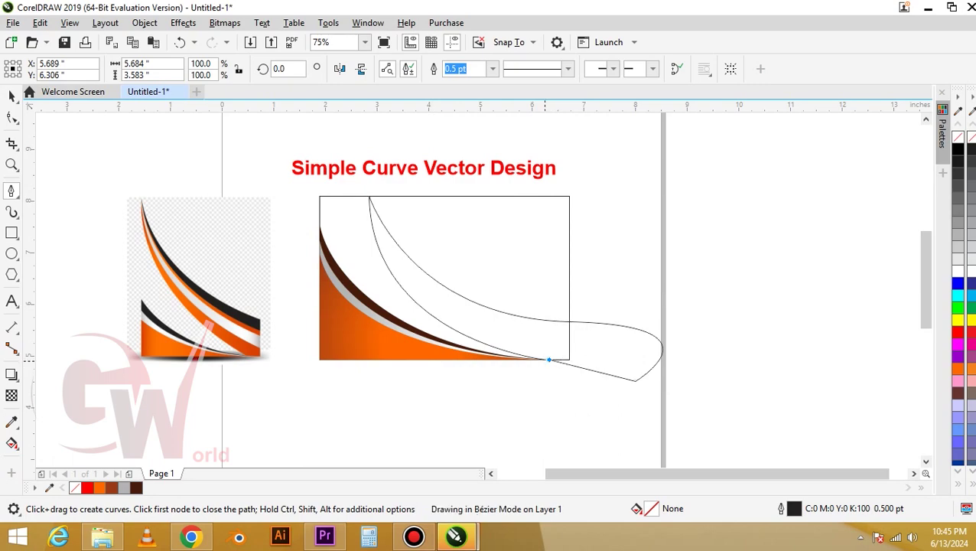
pyautogui.press('space')
# - Copy the orange shape's fountain fill onto the new curved band and remove the band's outline
pyautogui.rightClick(404, 345)
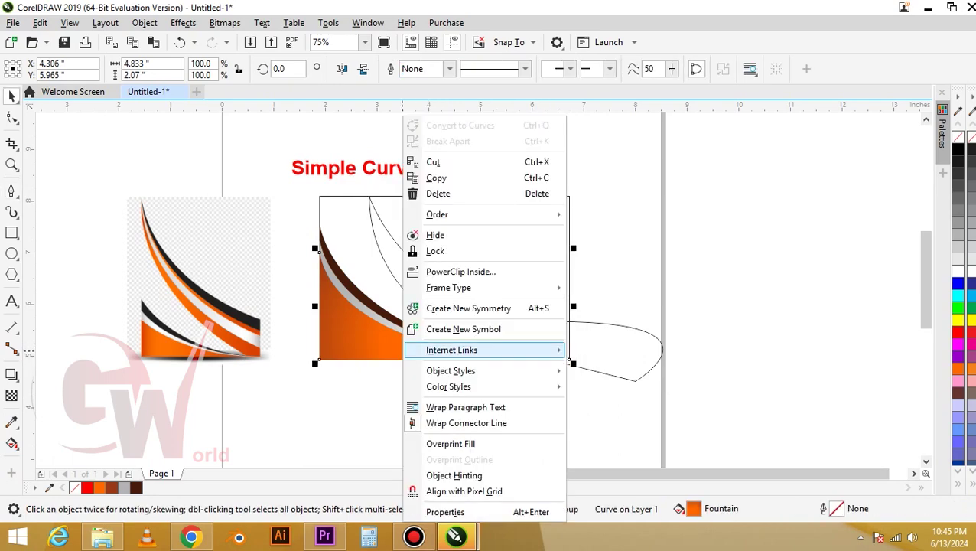
pyautogui.click(397, 344)
pyautogui.moveTo(402, 344); pyautogui.dragTo(444, 292)
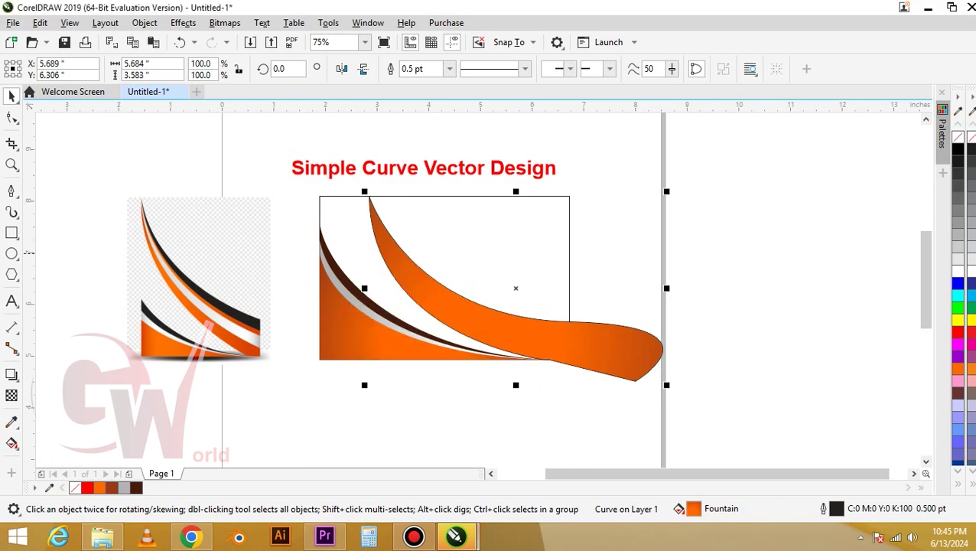
pyautogui.rightClick(957, 136)
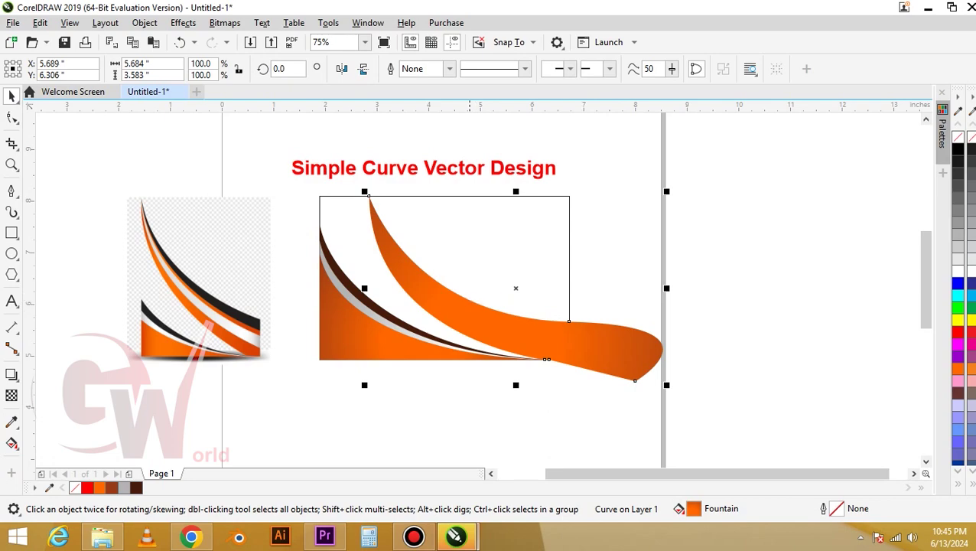
# - Place a copy of the orange band, filled with 40% black (C:0 M:0 Y:0 K:40), directly behind the original
pyautogui.press('F10')
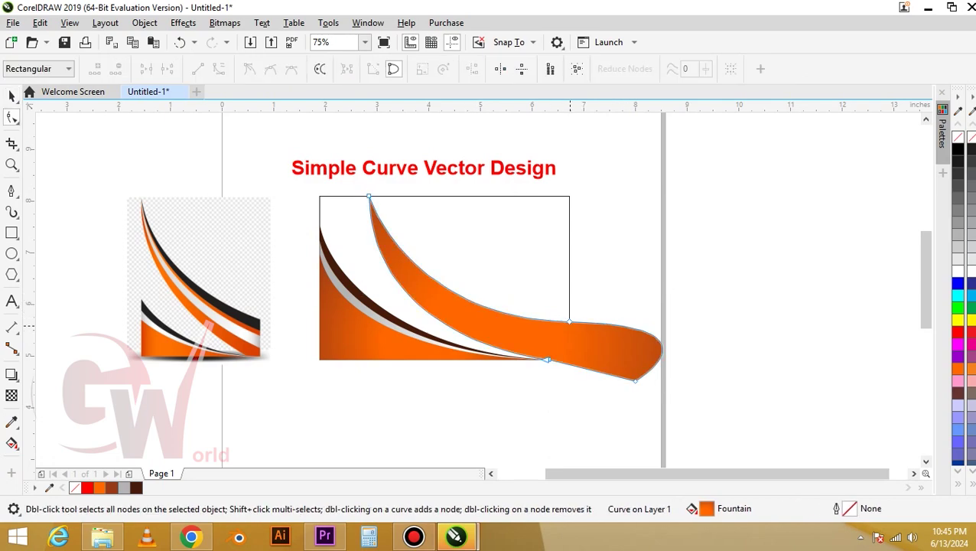
pyautogui.press('space')
pyautogui.click(39, 23)
pyautogui.click(91, 195)
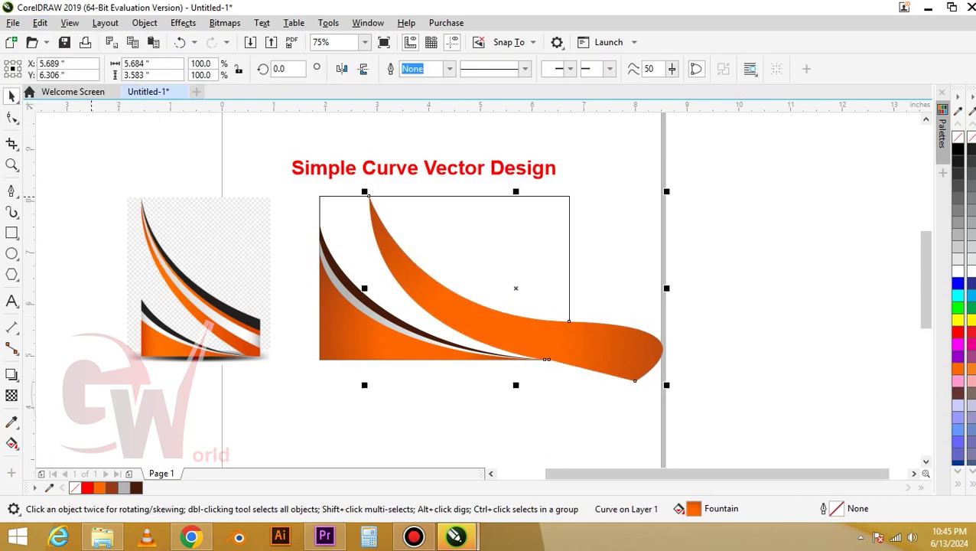
pyautogui.click(972, 222)
pyautogui.hotkey('ctrl', 'pagedown')
# - Raise the grey copy's node on the frame's right edge and copy the lower-left grey shape's fountain fill onto it
pyautogui.press('F10')
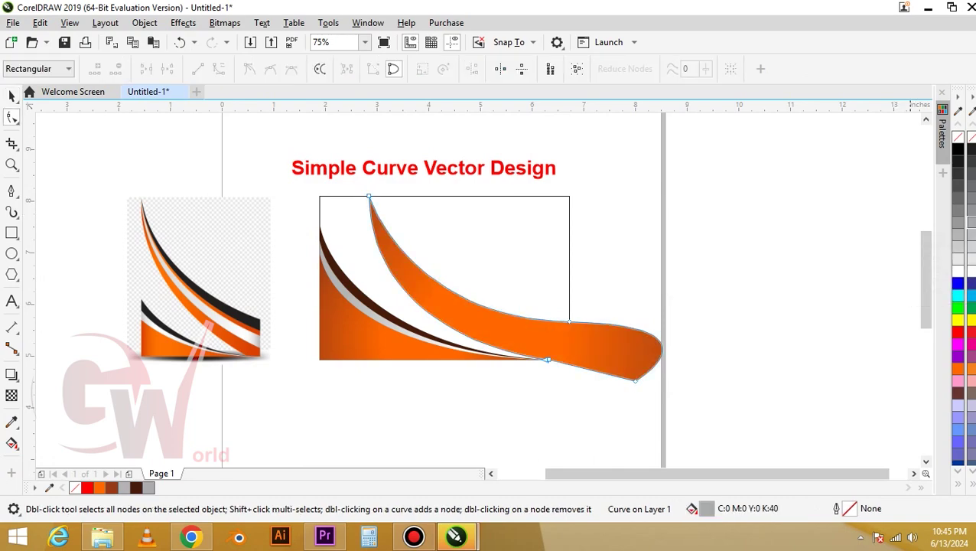
pyautogui.click(569, 321)
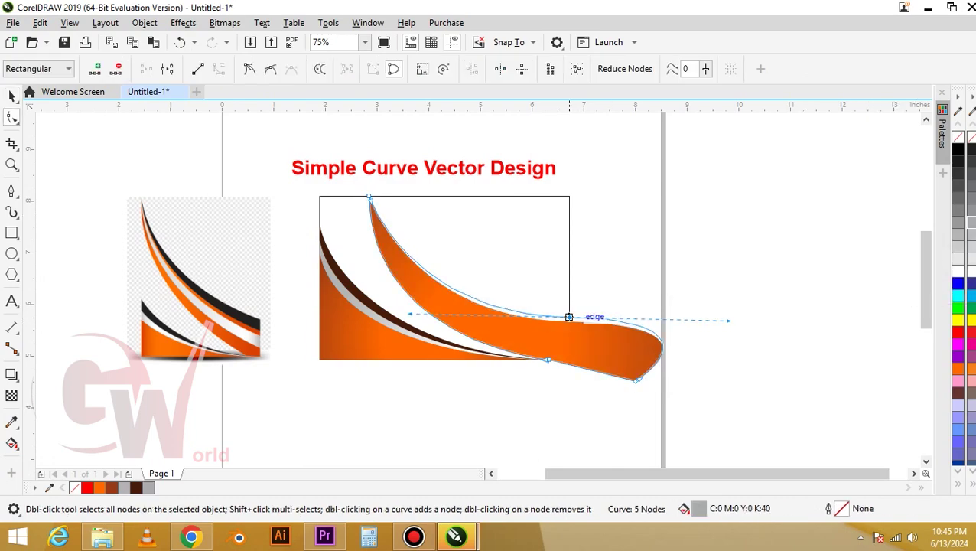
pyautogui.moveTo(569, 321); pyautogui.dragTo(569, 309)
pyautogui.press('space')
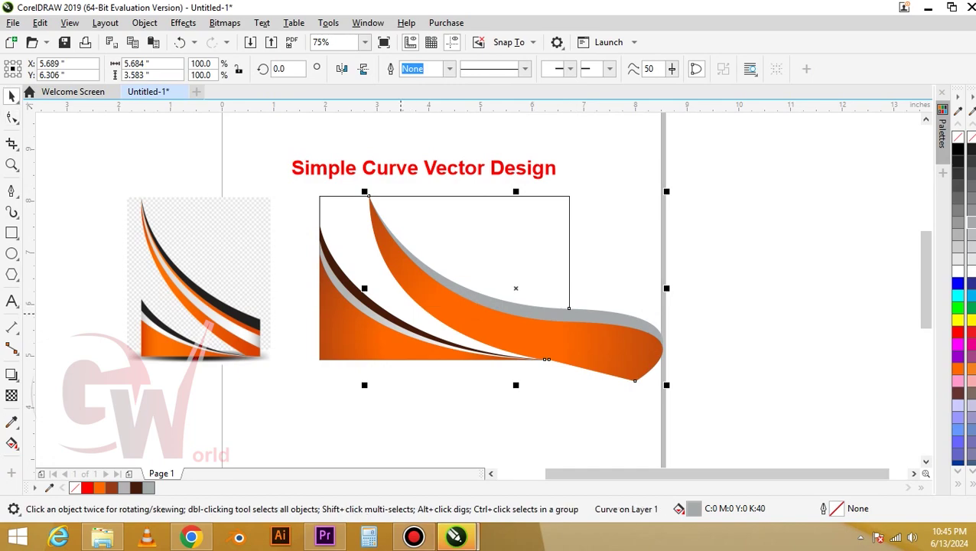
pyautogui.click(425, 310)
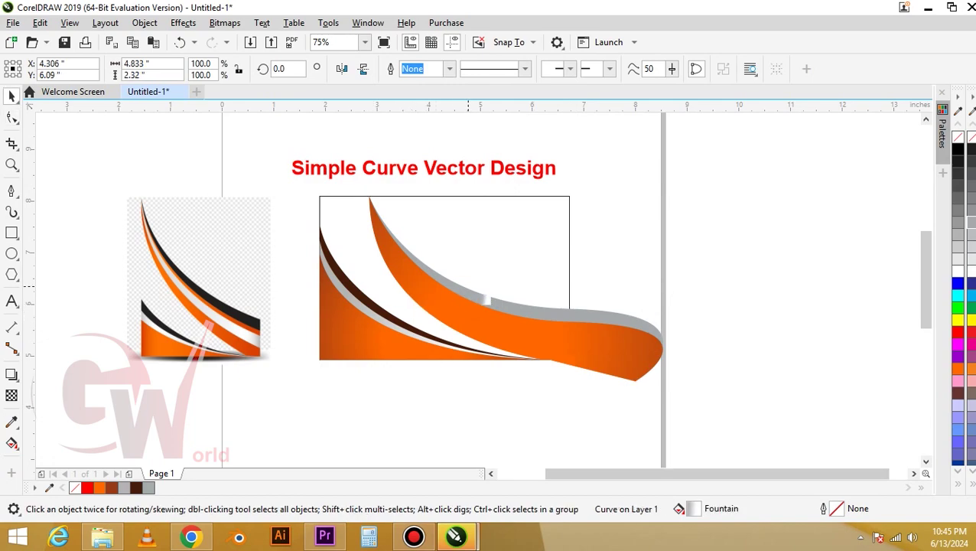
pyautogui.moveTo(468, 286); pyautogui.dragTo(472, 289)
# - Place a very dark brown (#471B0B) copy of the light grey band behind it, with its node on the frame's right edge raised higher
pyautogui.click(40, 23)
pyautogui.press('Escape')
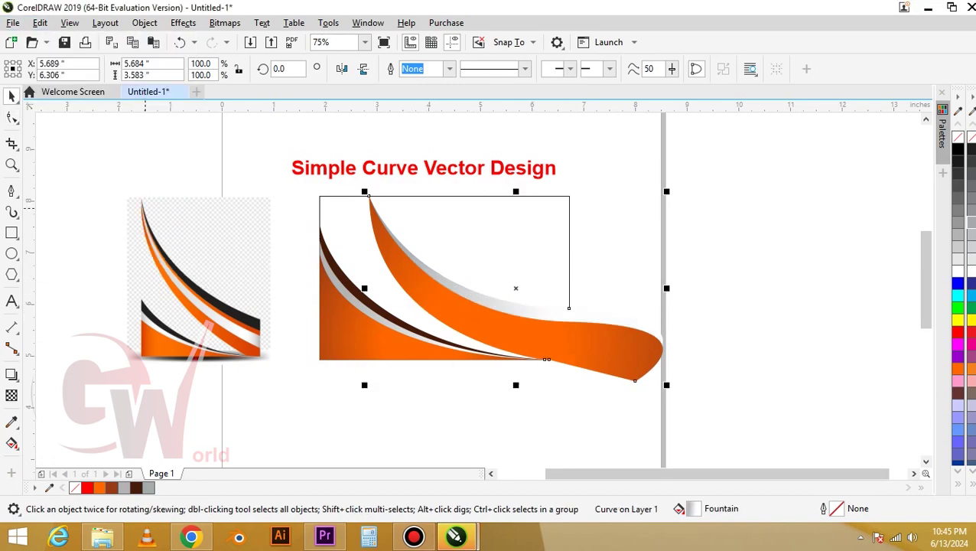
pyautogui.press('space')
pyautogui.moveTo(569, 308)
pyautogui.mouseDown()
pyautogui.moveTo(578, 293)
pyautogui.moveTo(569, 294)
pyautogui.mouseUp()
pyautogui.press('space')
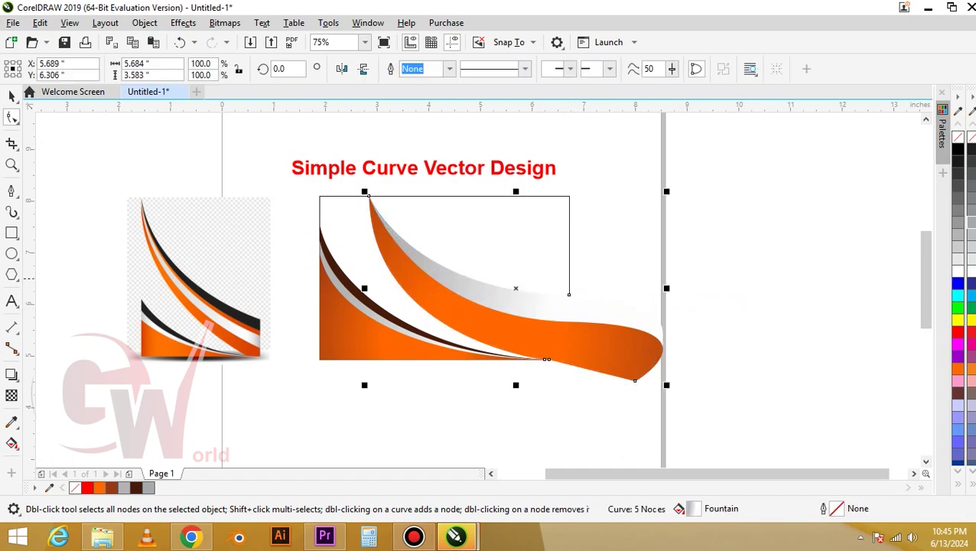
pyautogui.moveTo(346, 276); pyautogui.dragTo(543, 301)
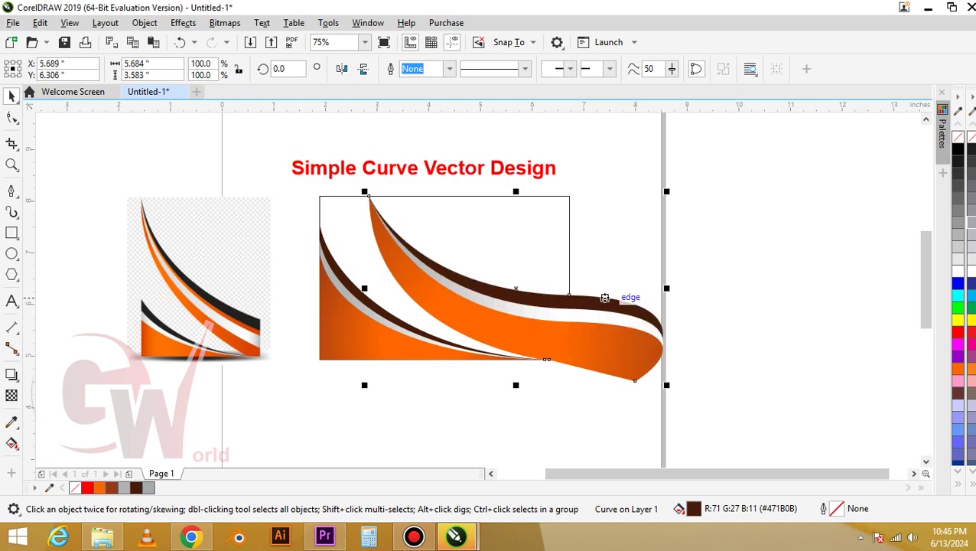
pyautogui.moveTo(630, 274); pyautogui.dragTo(607, 329)
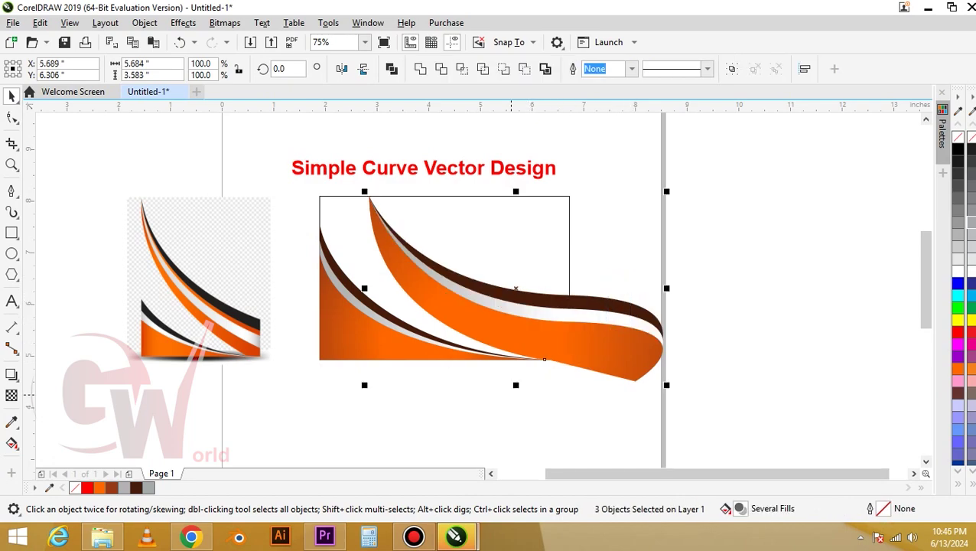
pyautogui.moveTo(516, 384); pyautogui.dragTo(517, 355)
pyautogui.hotkey('ctrl', 'z')
pyautogui.click(511, 403)
# - Move the orange band's node at the frame's bottom edge rightward and slightly down, past the frame's right side
pyautogui.click(583, 352)
pyautogui.press('F10')
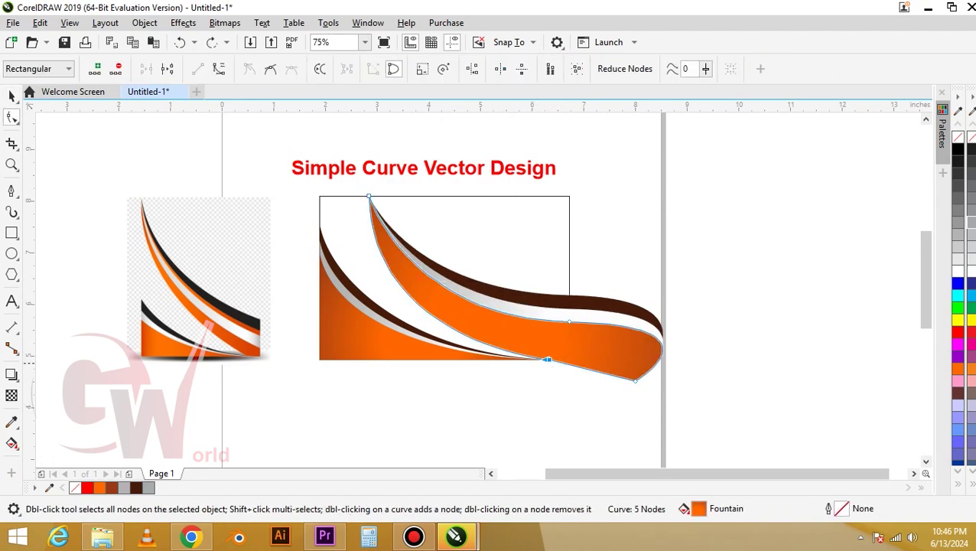
pyautogui.moveTo(547, 358); pyautogui.dragTo(614, 376)
pyautogui.hotkey('ctrl', 'z')
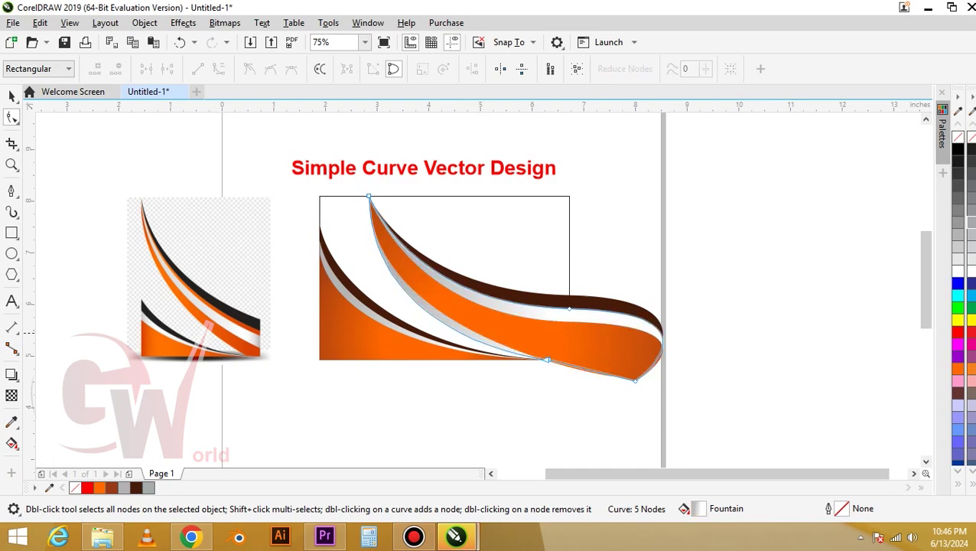
# - Move the light grey band's bottom-edge node up and right, behind the orange band and past the frame's right side
pyautogui.click(547, 359)
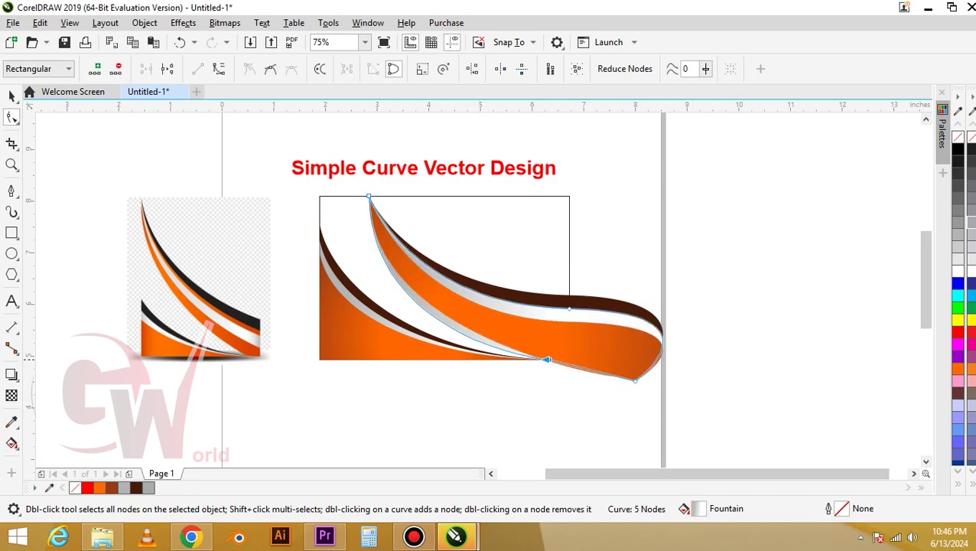
pyautogui.moveTo(548, 359); pyautogui.dragTo(607, 345)
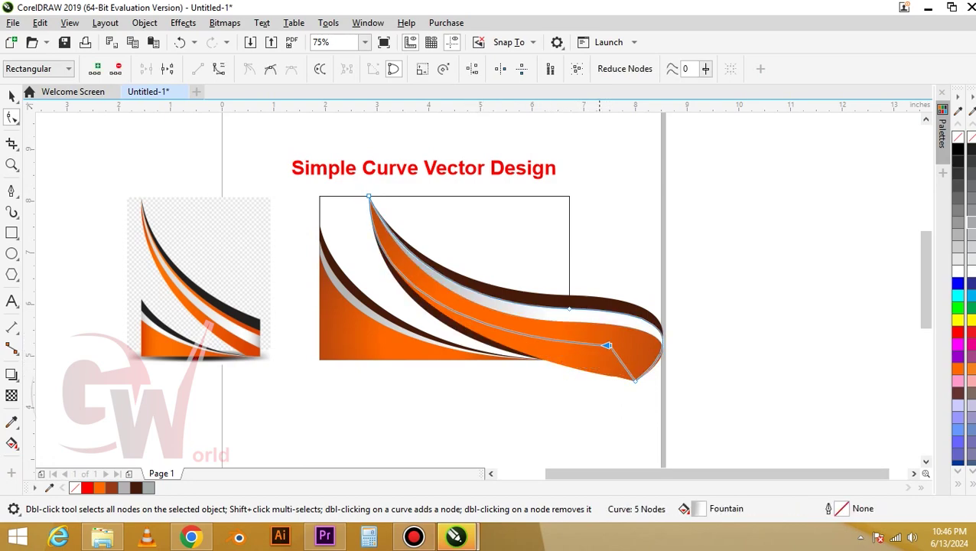
pyautogui.hotkey('ctrl', 'z')
pyautogui.click(548, 359)
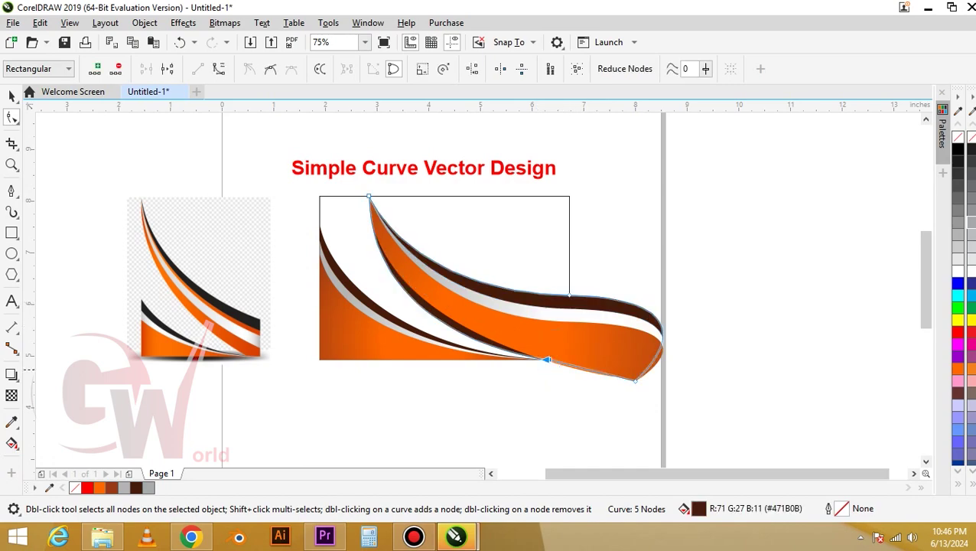
pyautogui.press('space')
pyautogui.press('Escape')
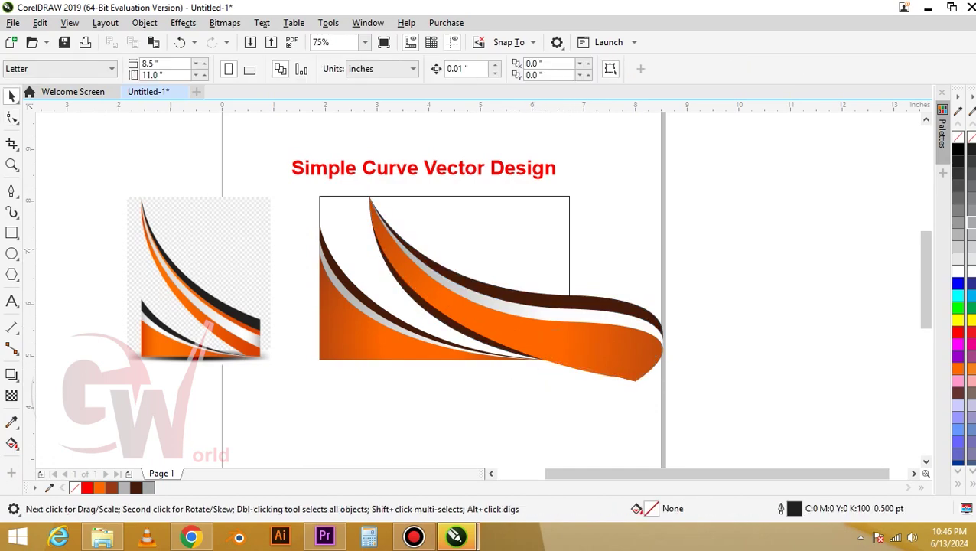
# - PowerClip all six curved shapes inside the rectangular frame
pyautogui.moveTo(510, 348); pyautogui.dragTo(510, 348)
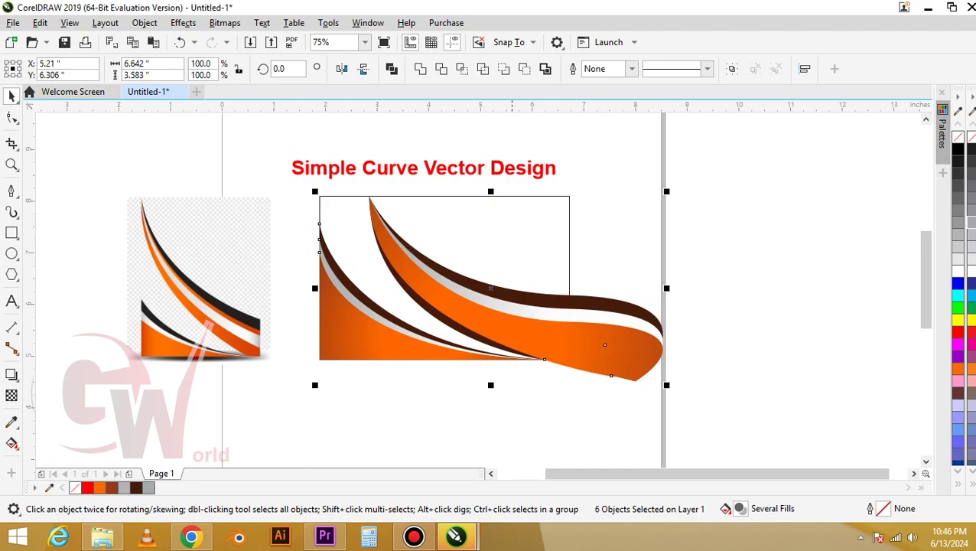
pyautogui.rightClick(647, 349)
pyautogui.click(696, 309)
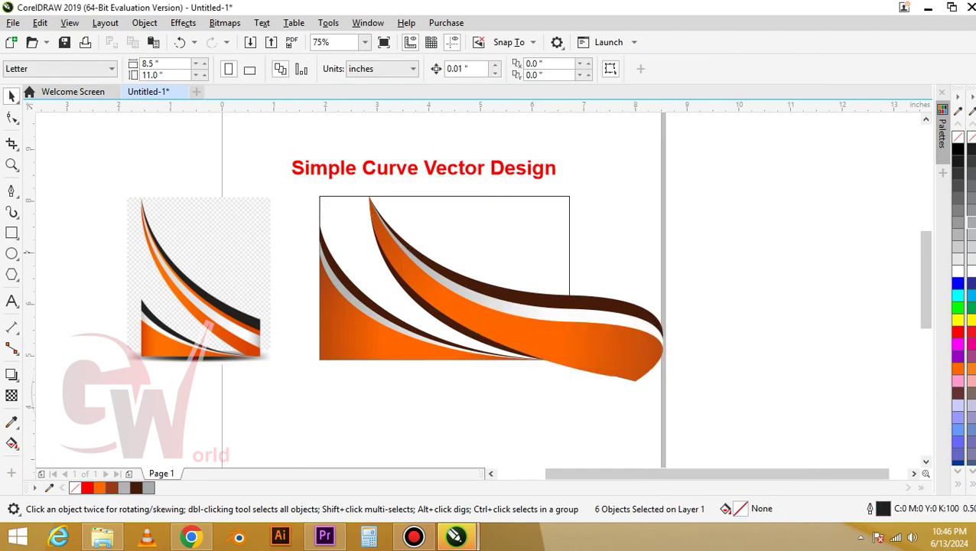
pyautogui.click(531, 246)
pyautogui.press('Escape')
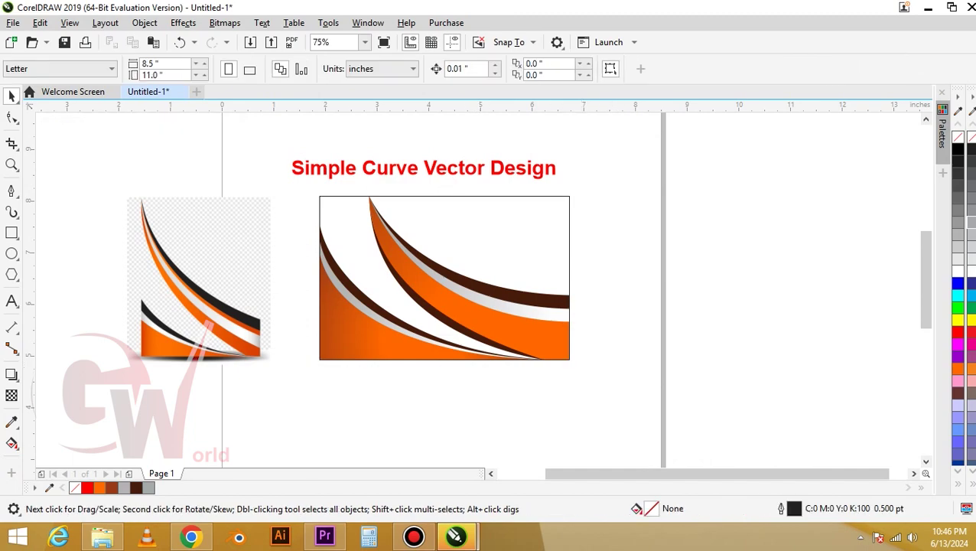
# - Delete the reference bitmap and fit the title and the framed design in view
pyautogui.click(385, 305)
pyautogui.click(199, 280)
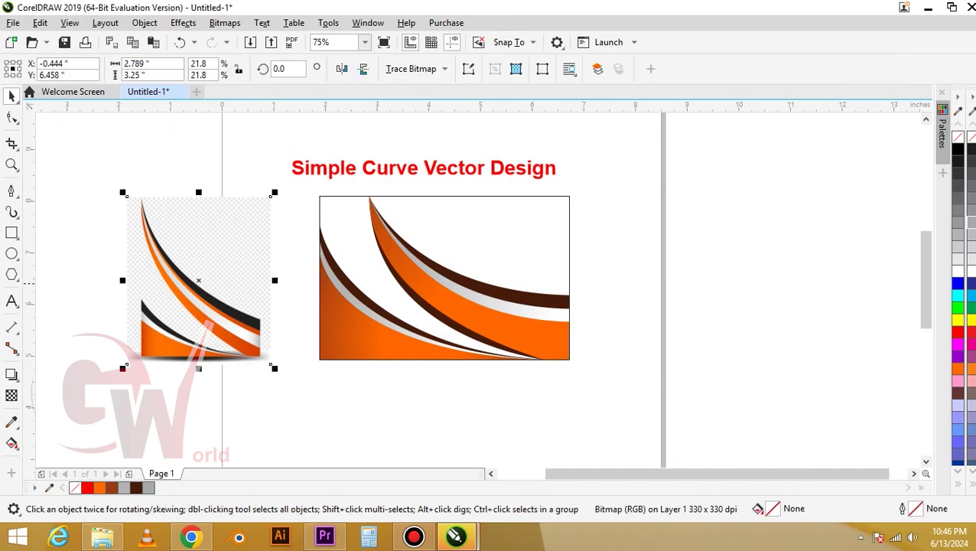
pyautogui.press('Delete')
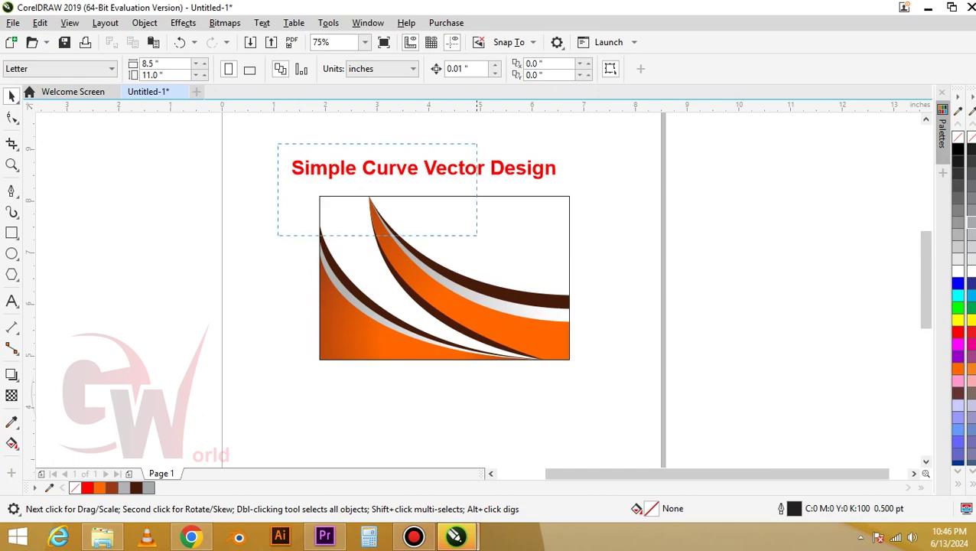
pyautogui.hotkey('ctrl', 'a')
pyautogui.hotkey('shift', 'F2')
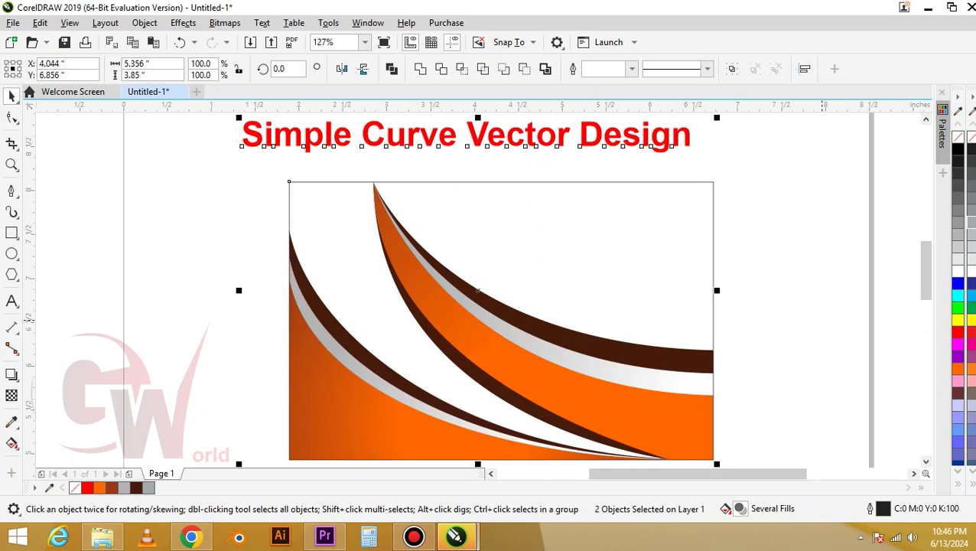